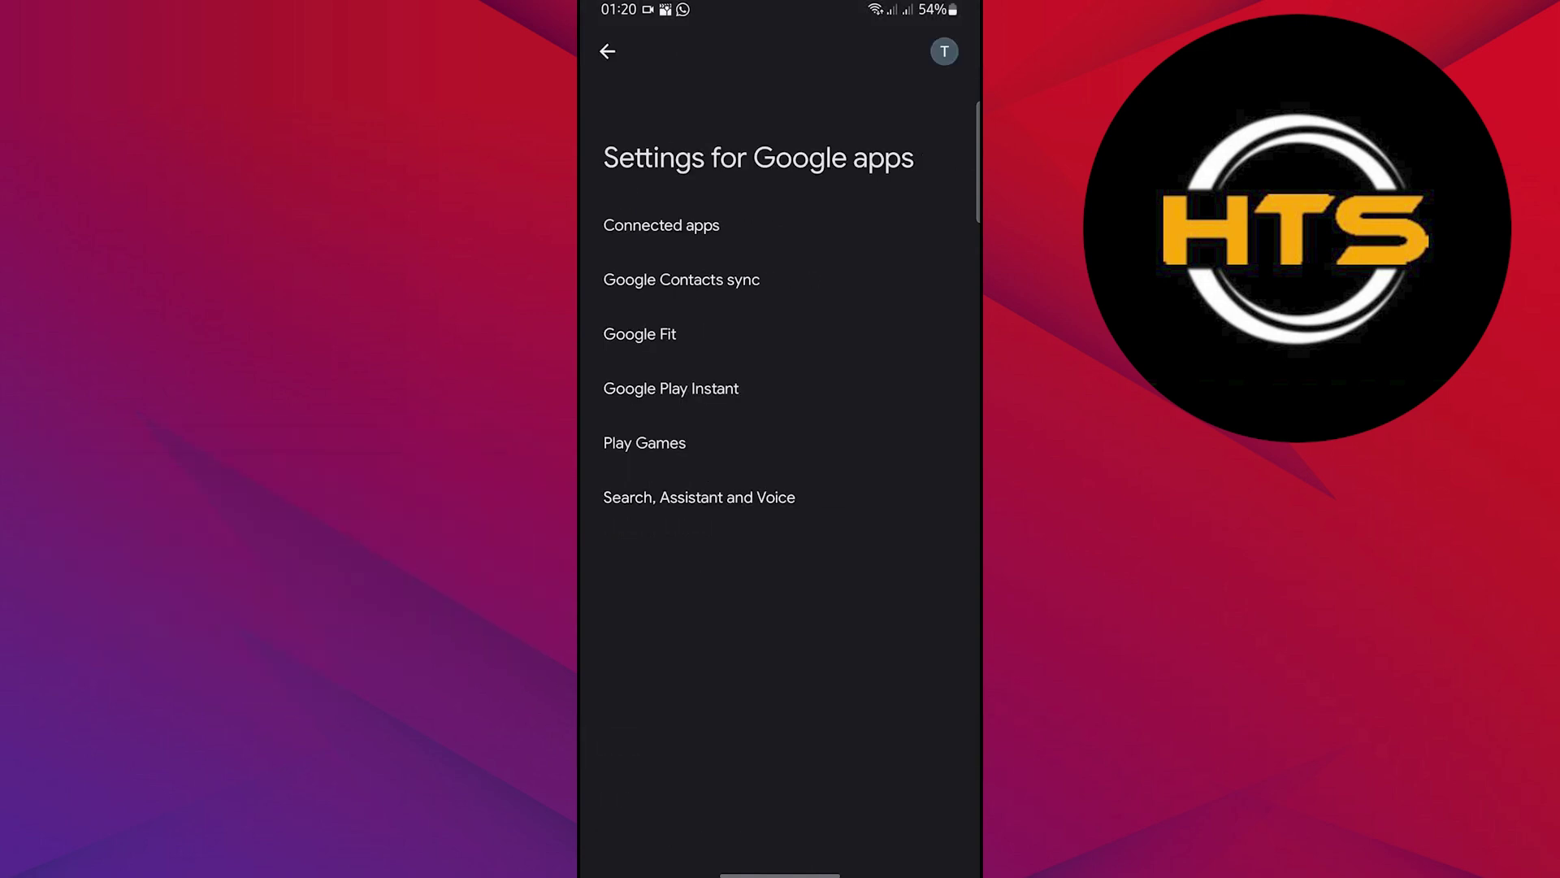
- Search the Search, Assistant and Voice settings for 'as' and open the Google Assistant result
left_click(699, 497)
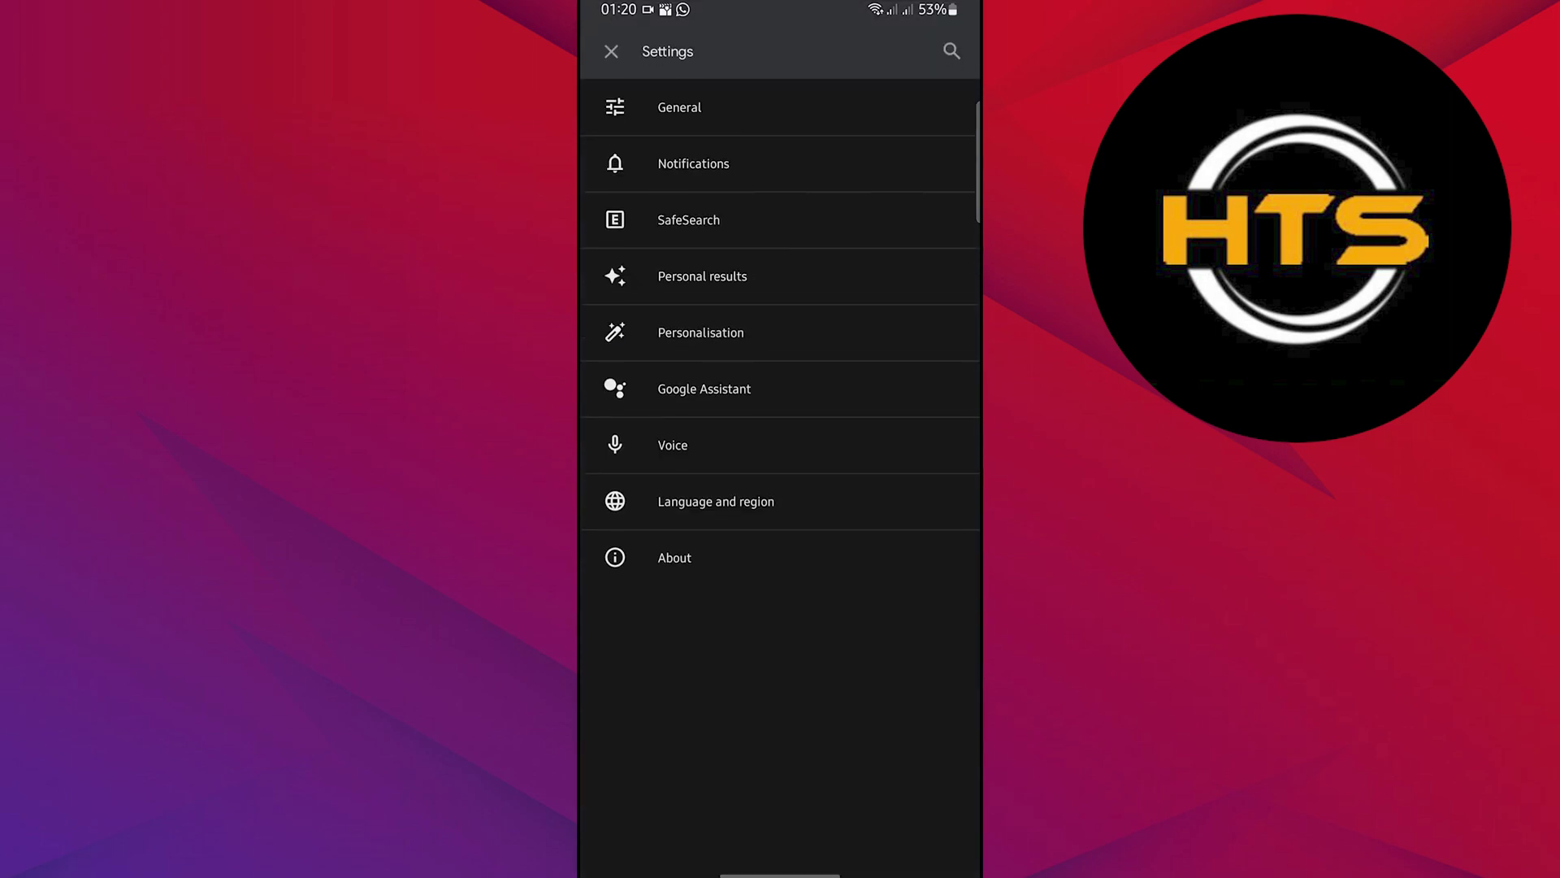
left_click(946, 50)
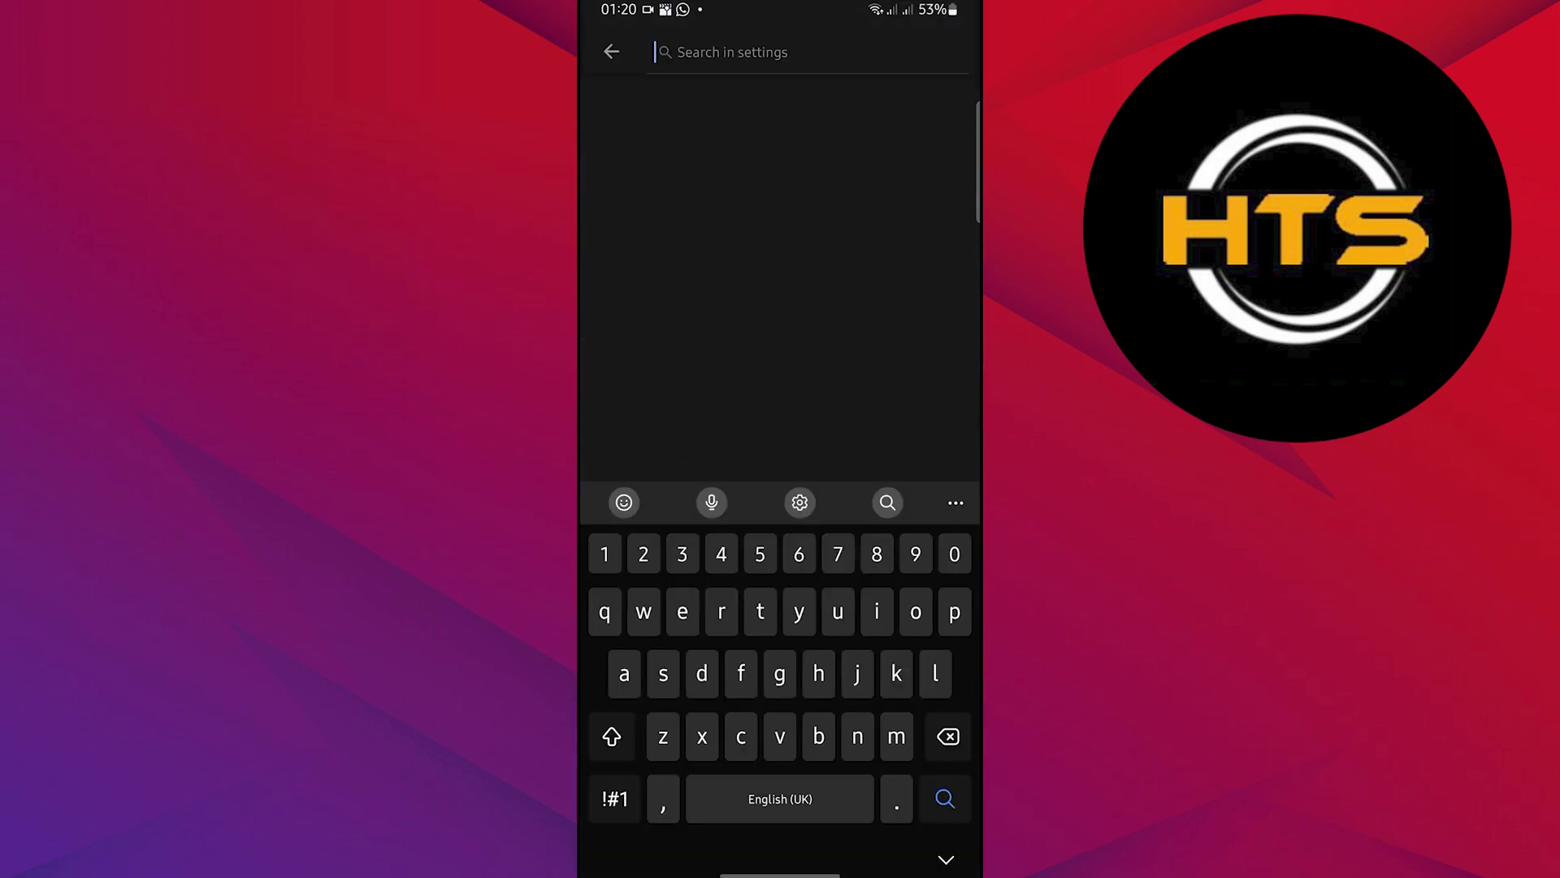
type("as")
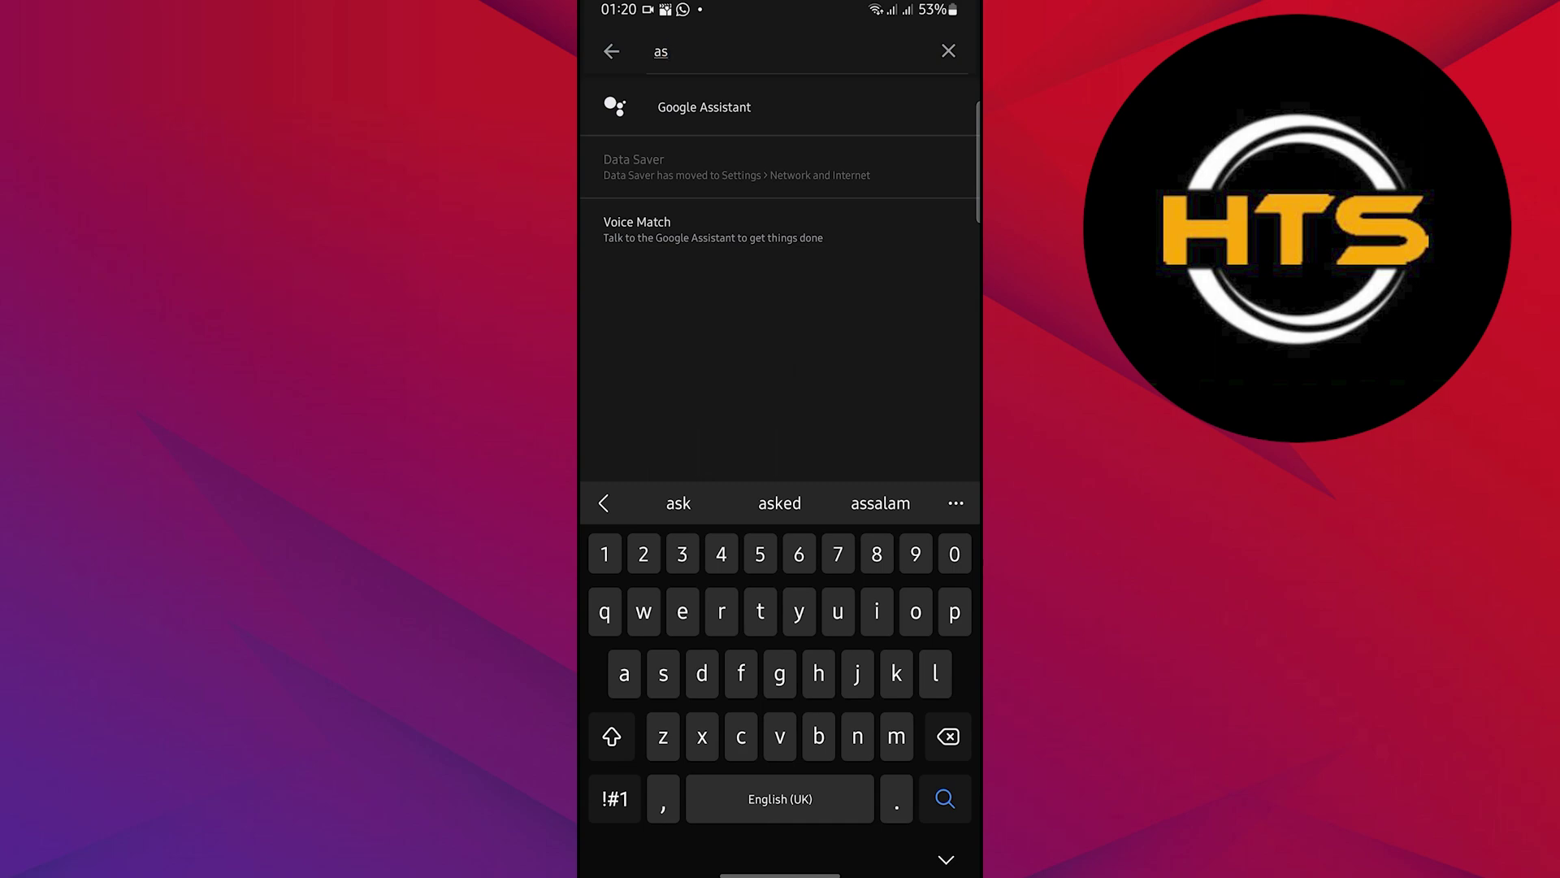
left_click(705, 106)
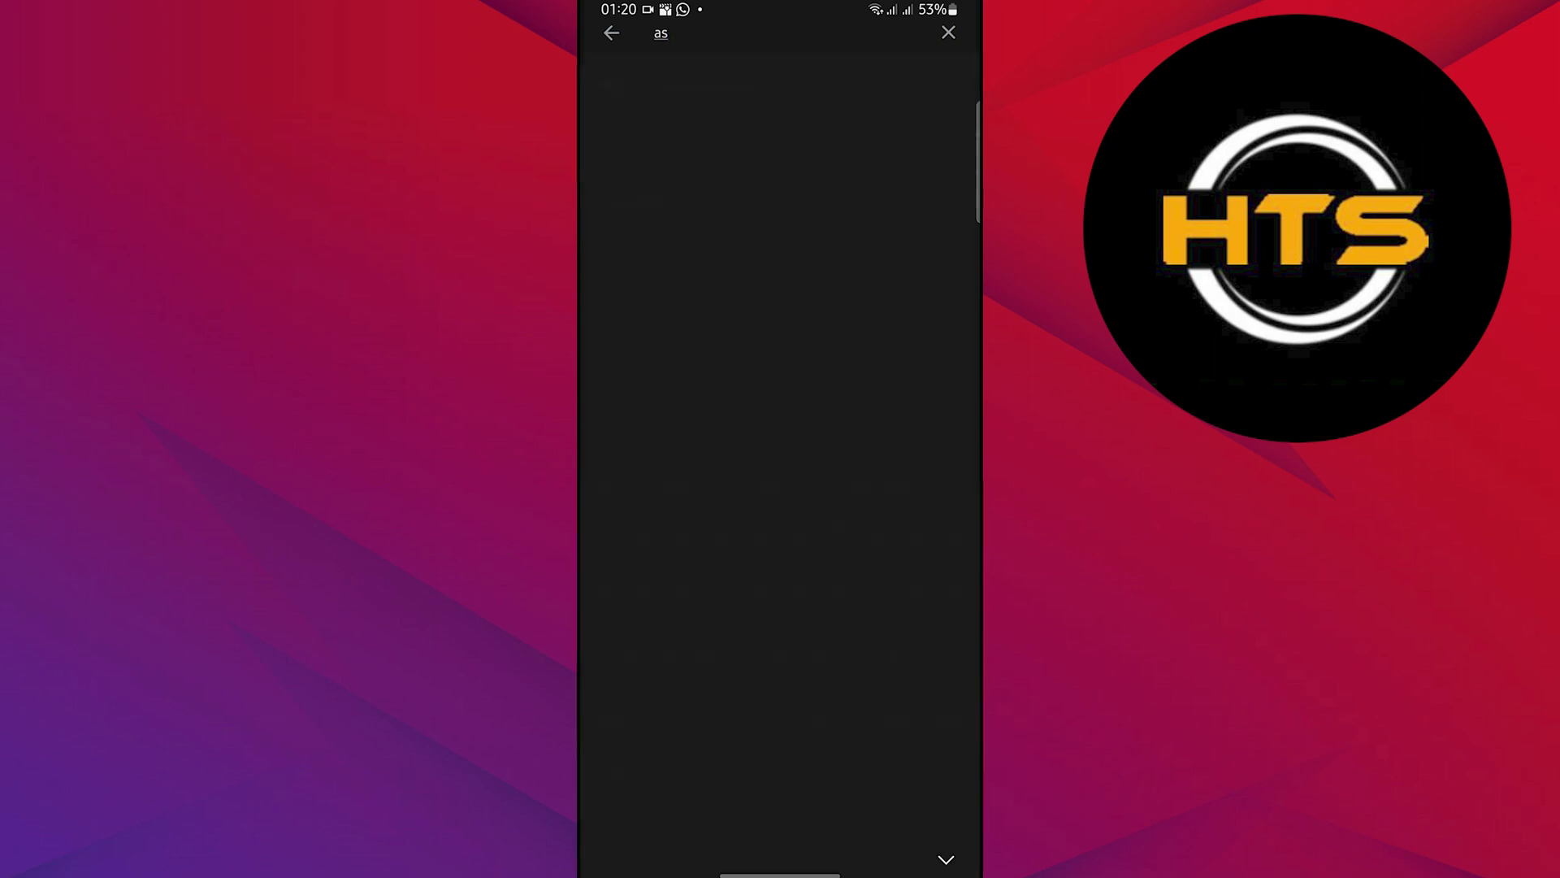
scroll(781, 489, "down", 5)
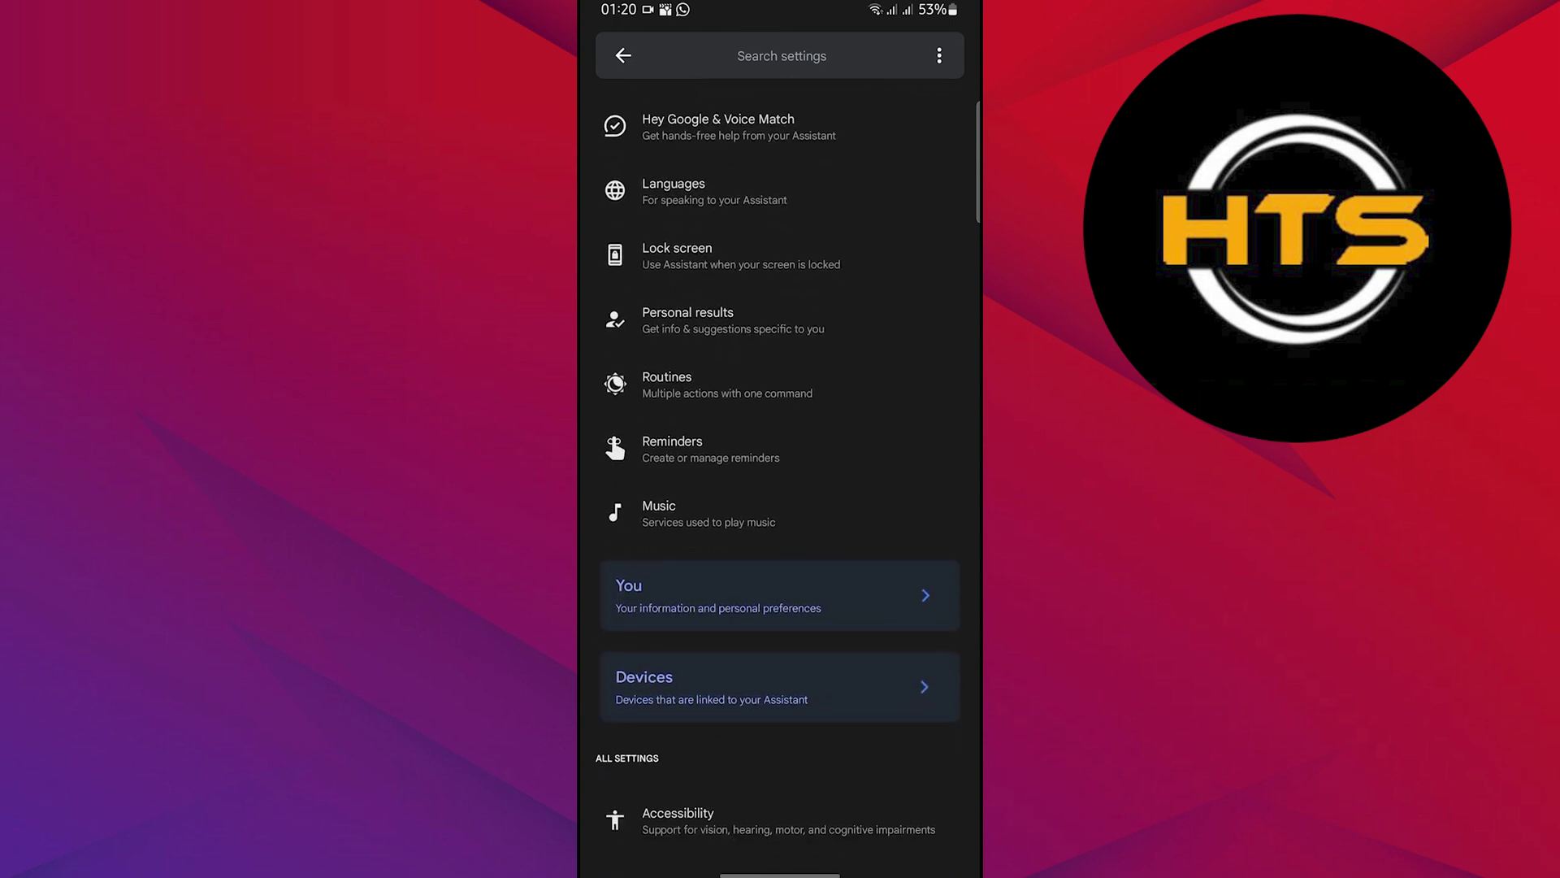
scroll(780, 489, "down", 3)
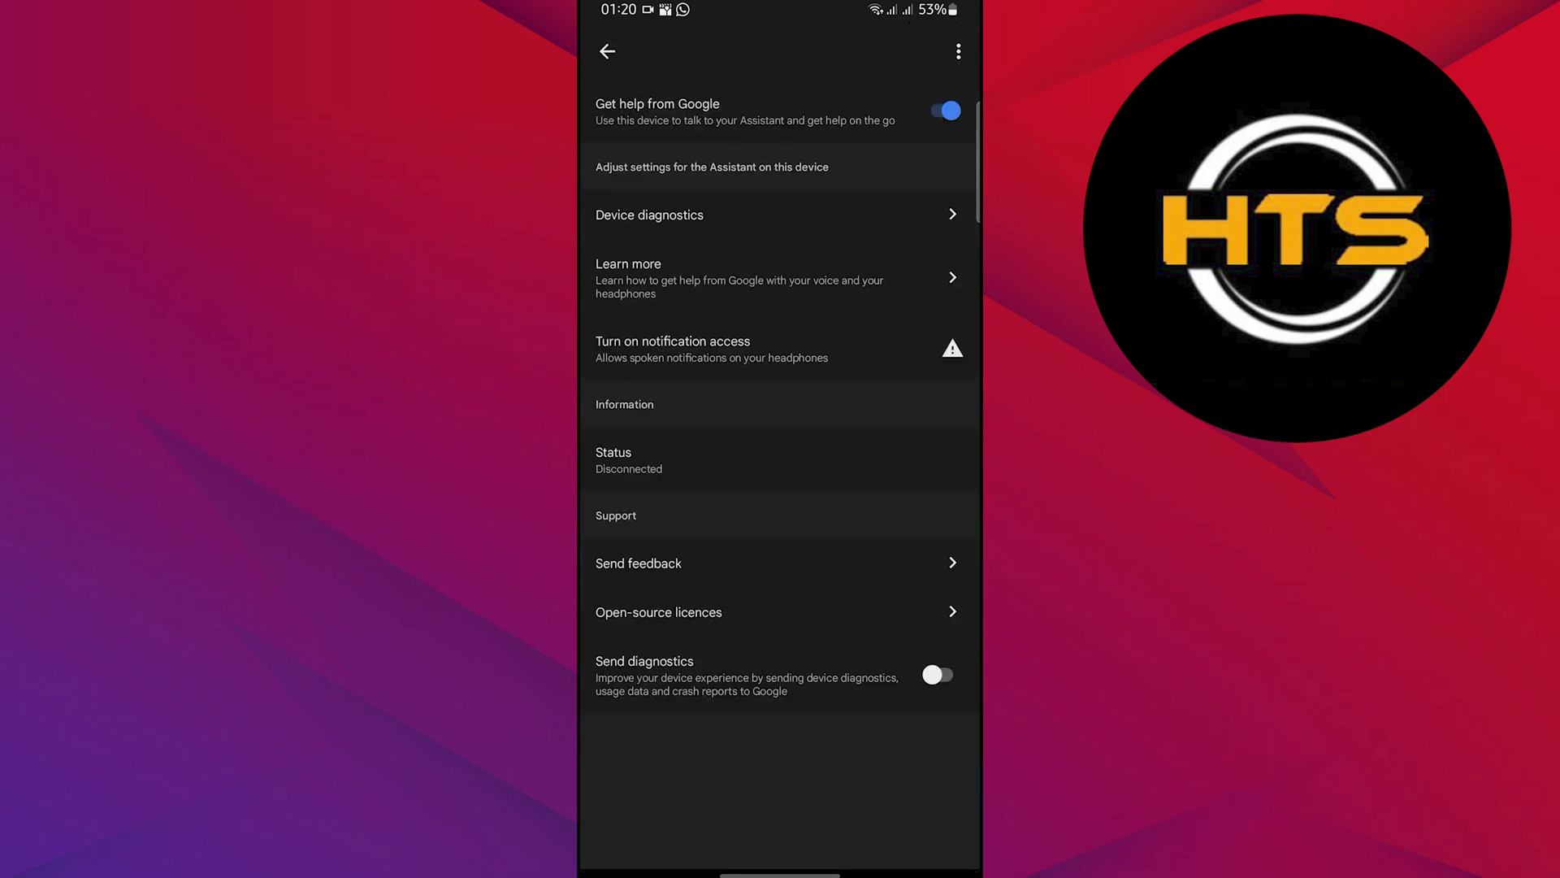
- Turn off 'Get help from Google' on the wired headphones screen
left_click(946, 112)
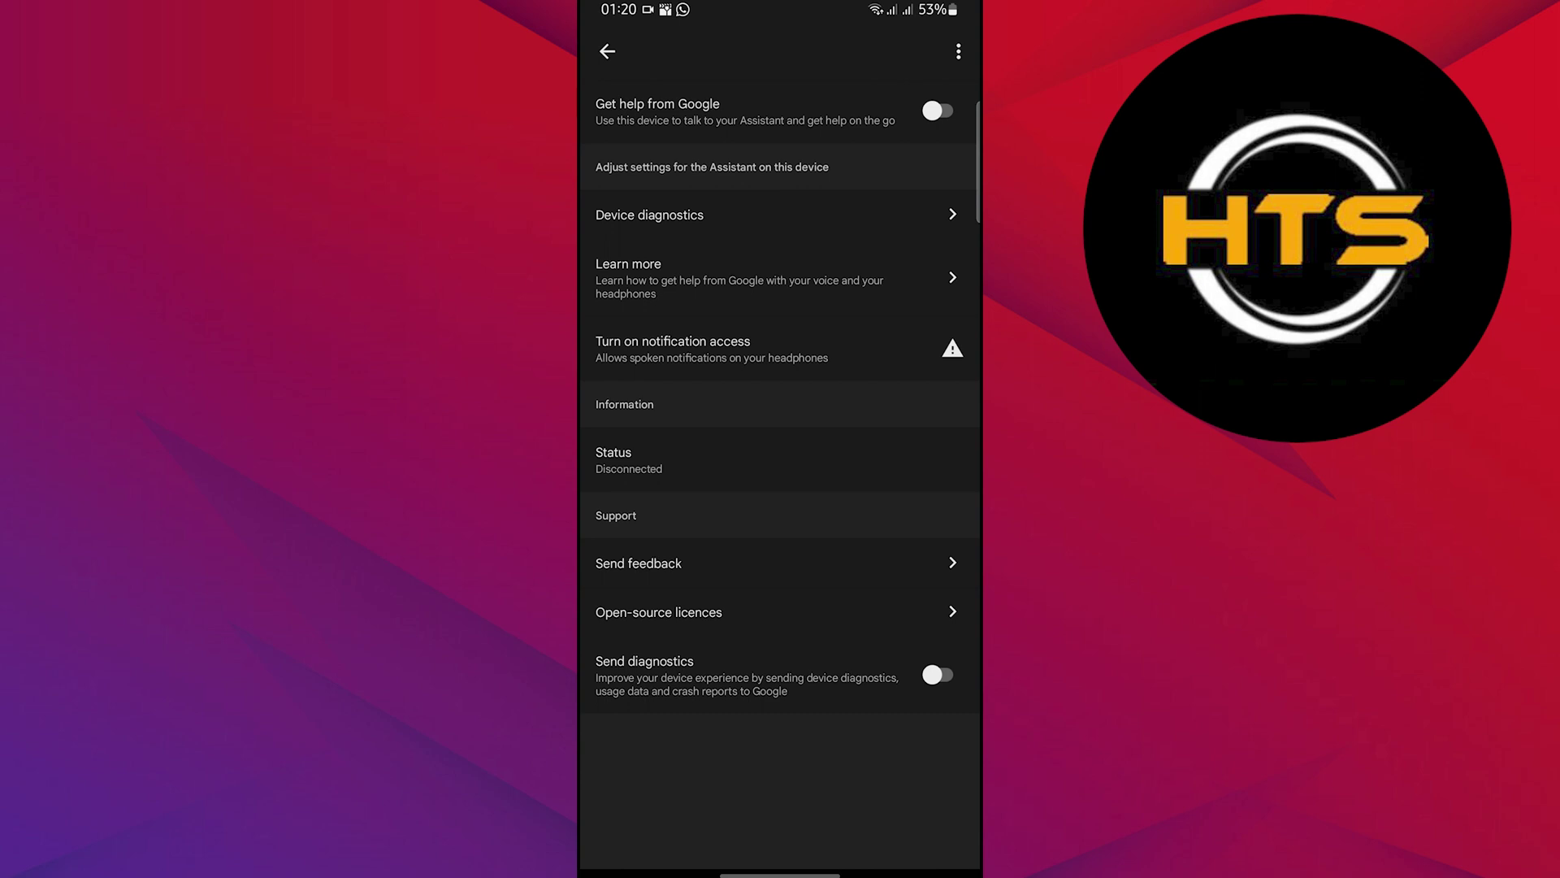